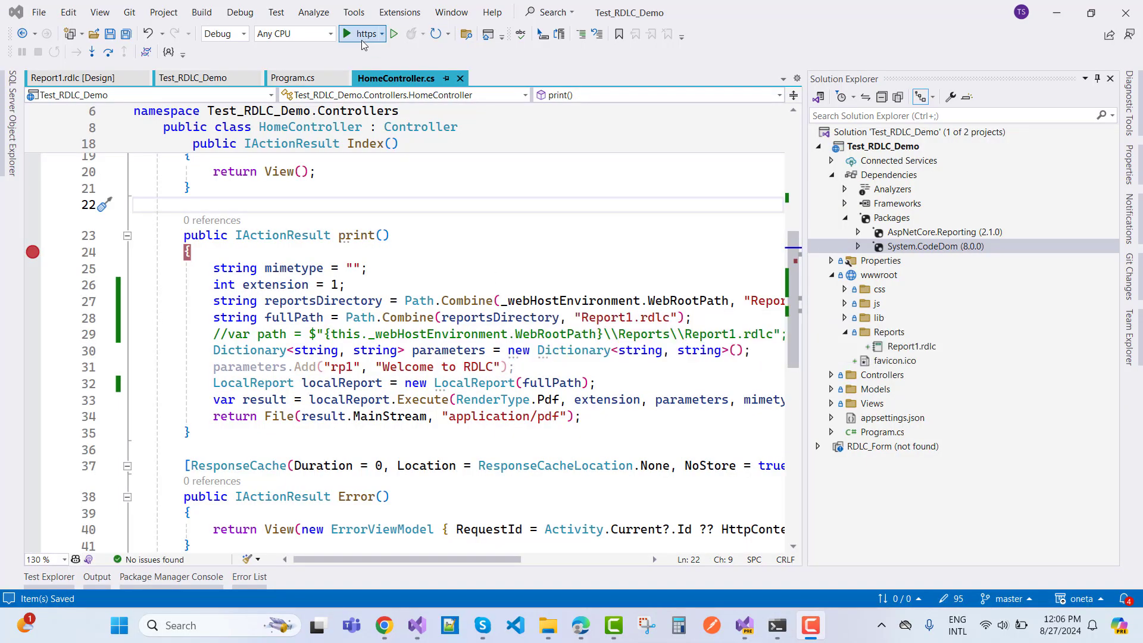
Start the web app with the https profile and pause at the line 24 breakpoint in print().
{"action": "left_click", "coordinate": [348, 34]}
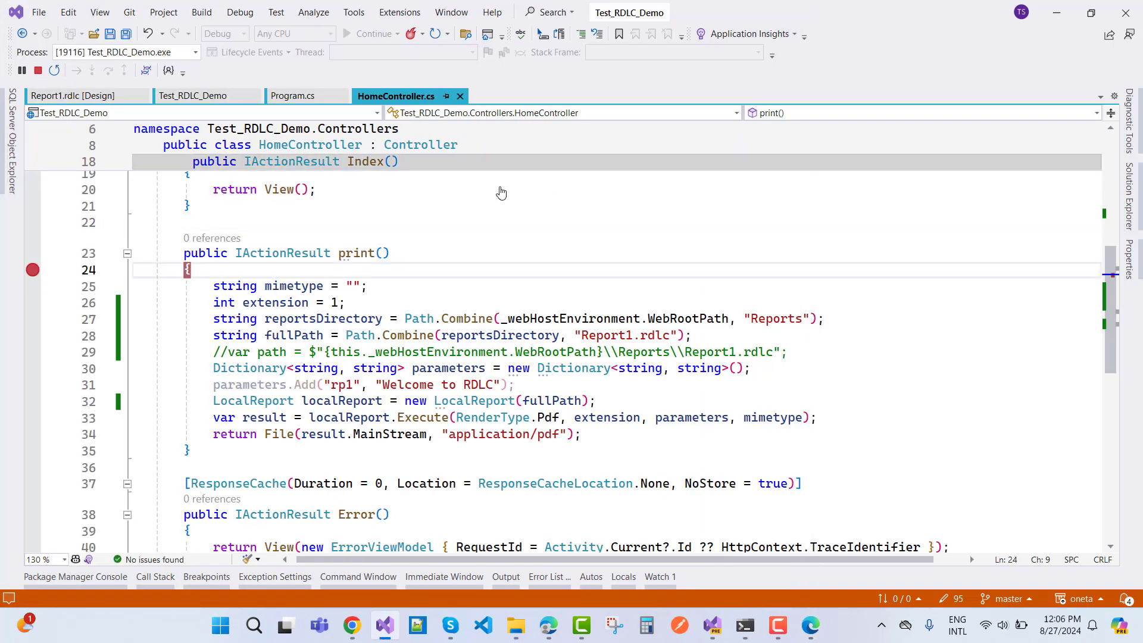
{"action": "left_click", "coordinate": [108, 71]}
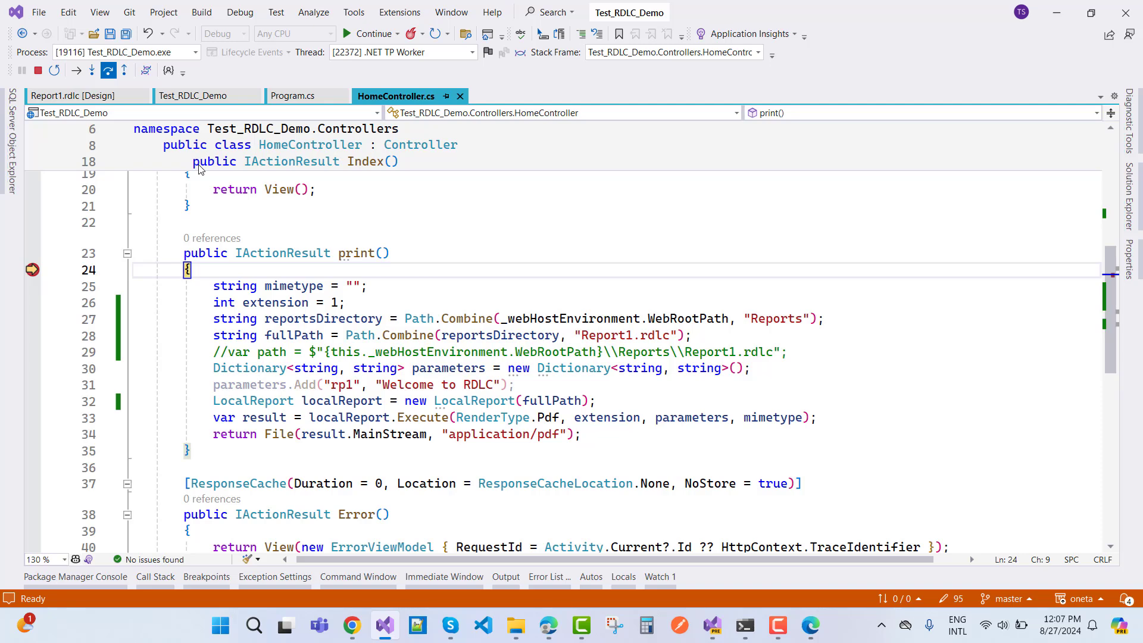
Step through print() to the LocalReport line, which throws a System.Security.Permissions FileNotFoundException.
{"action": "key", "text": "F10"}
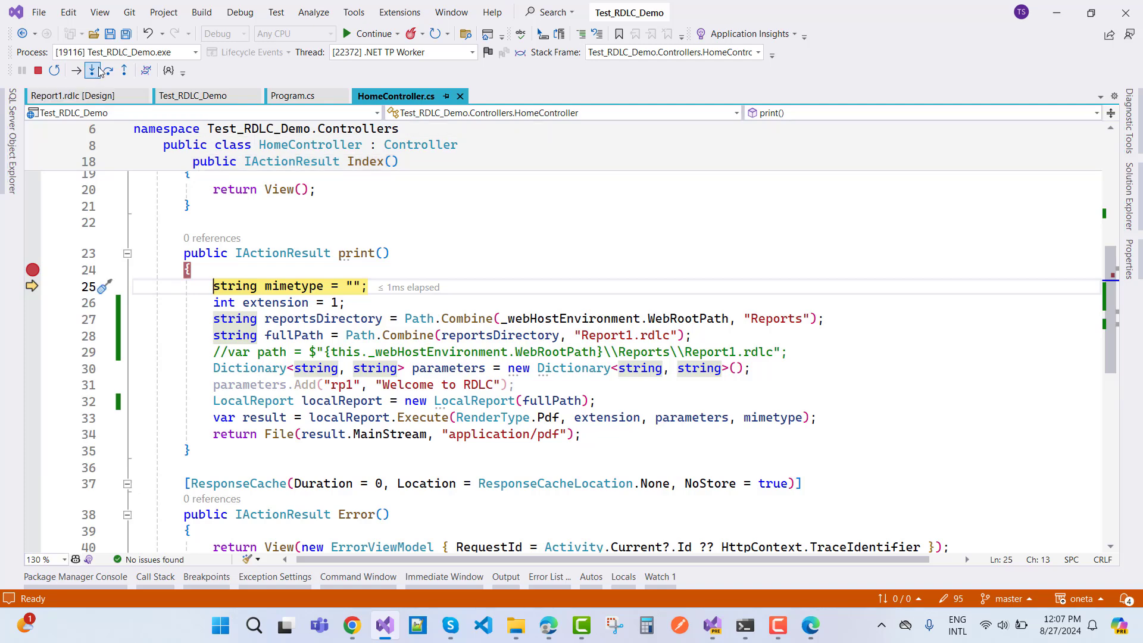
{"action": "left_click", "coordinate": [108, 71]}
{"action": "left_click", "coordinate": [109, 71]}
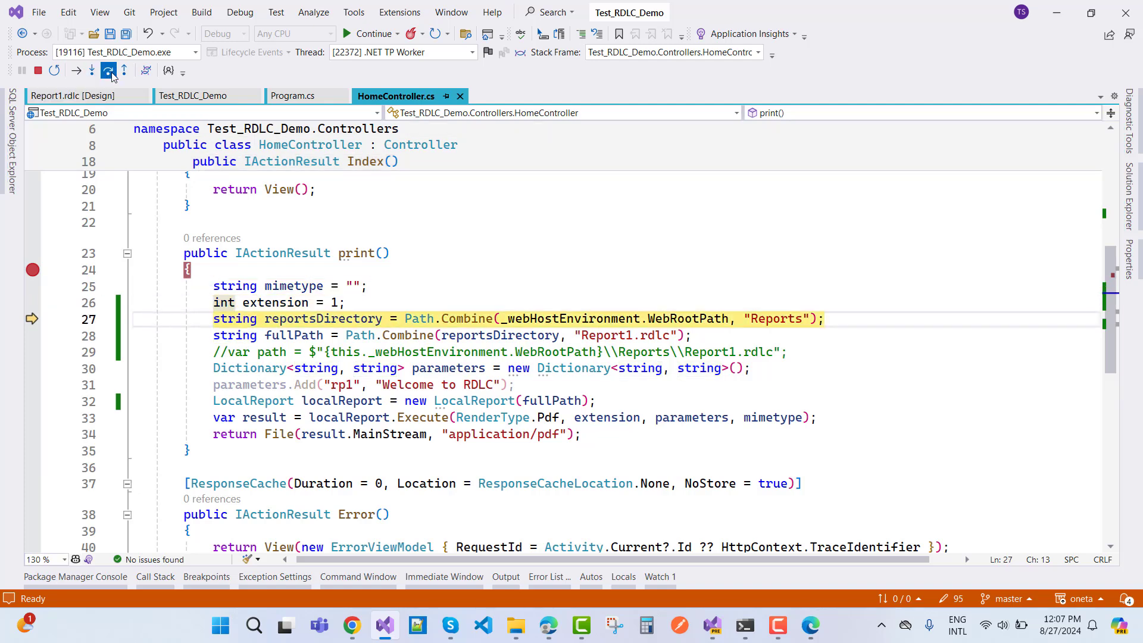
{"action": "left_click", "coordinate": [109, 70]}
{"action": "left_click", "coordinate": [108, 71]}
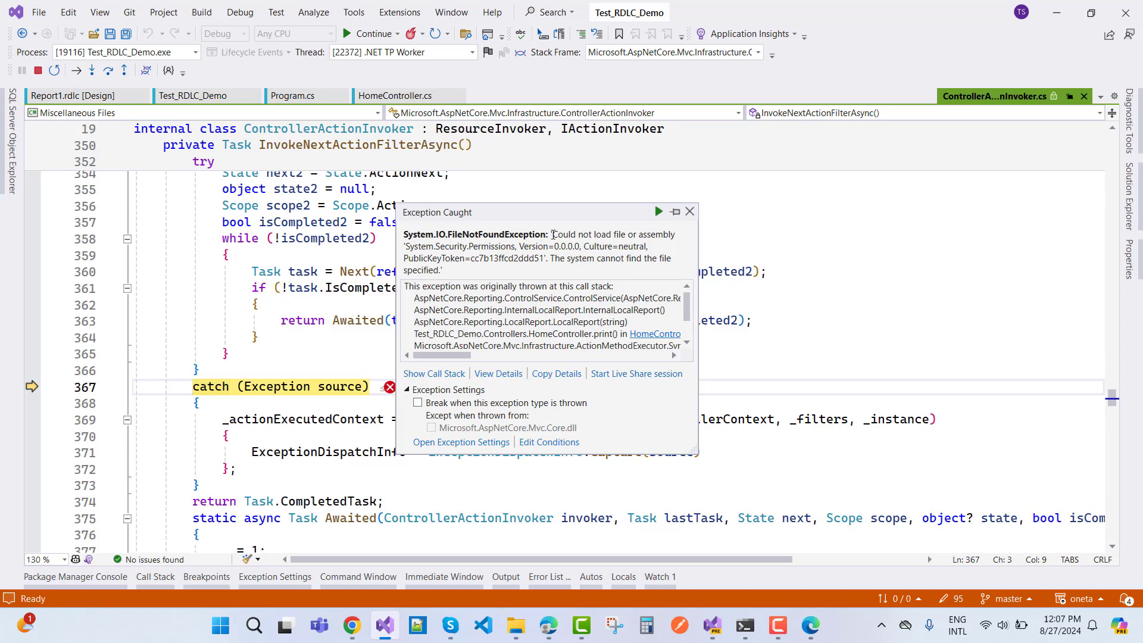
Select the missing System.Security.Permissions error text, then stop debugging.
{"action": "mouse_move", "coordinate": [552, 234]}
{"action": "left_mouse_down"}
{"action": "mouse_move", "coordinate": [627, 248]}
{"action": "mouse_move", "coordinate": [650, 267]}
{"action": "left_mouse_up"}
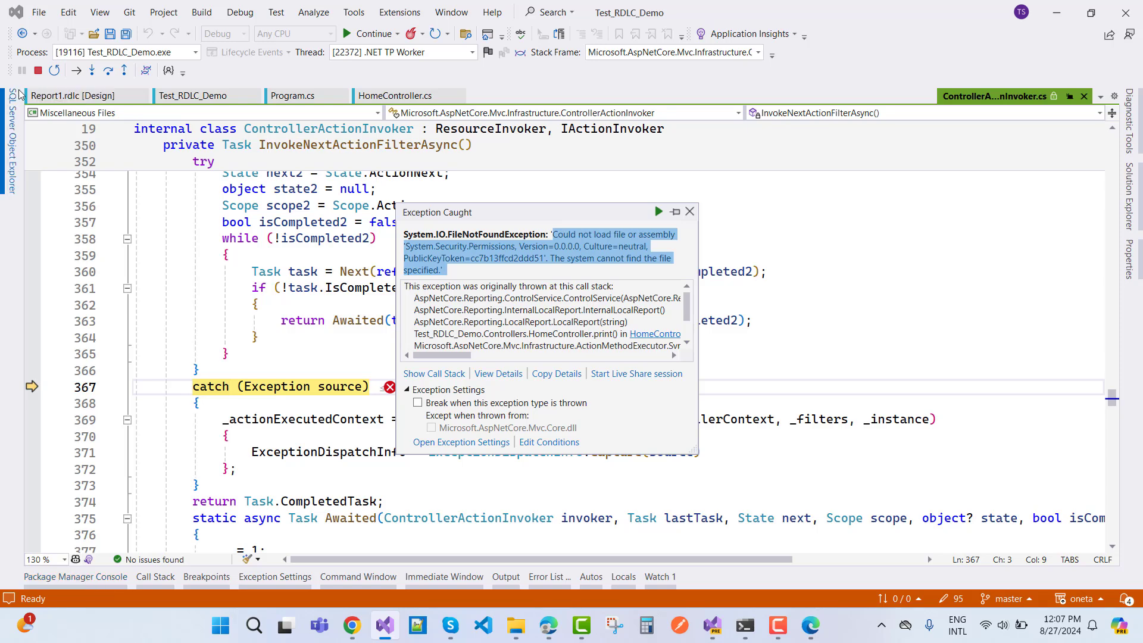
{"action": "left_click", "coordinate": [38, 71]}
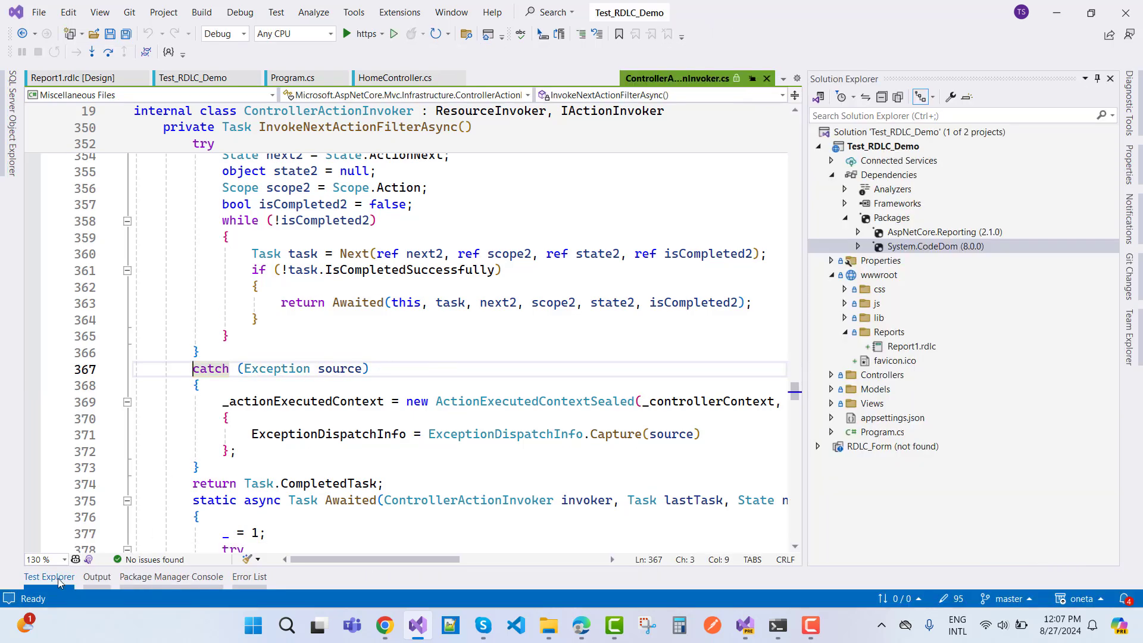
Clear the Package Manager Console, run Install-Package System.Security.Permissions, and save all files.
{"action": "left_click", "coordinate": [166, 581]}
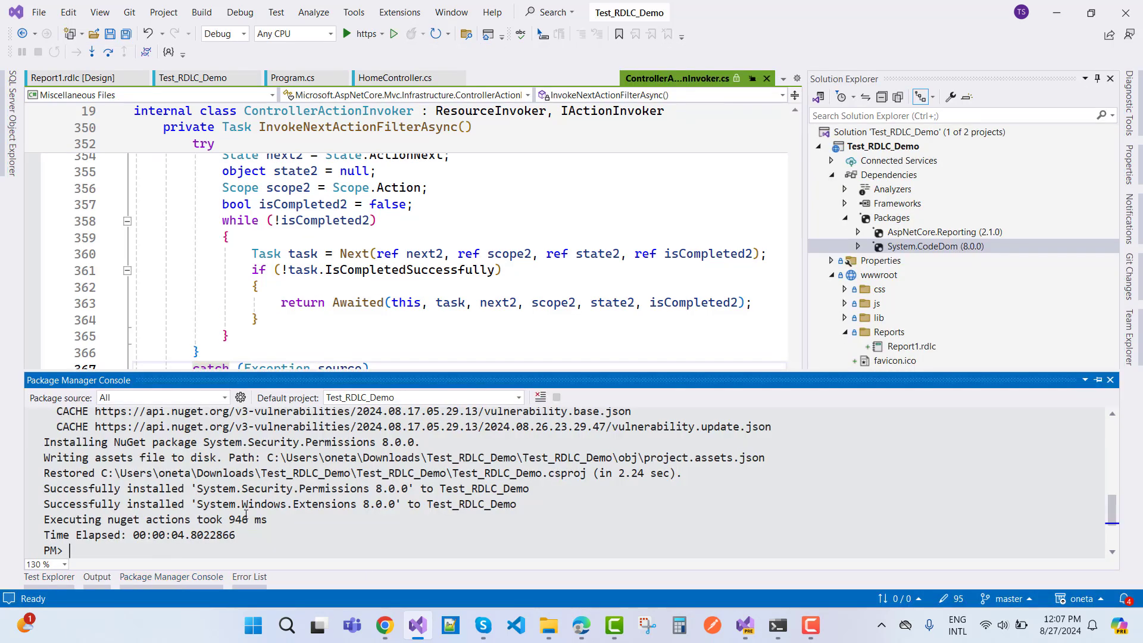
{"action": "scroll", "coordinate": [245, 514], "scroll_direction": "down", "scroll_amount": 1}
{"action": "type", "text": "cls"}
{"action": "key", "text": "Return"}
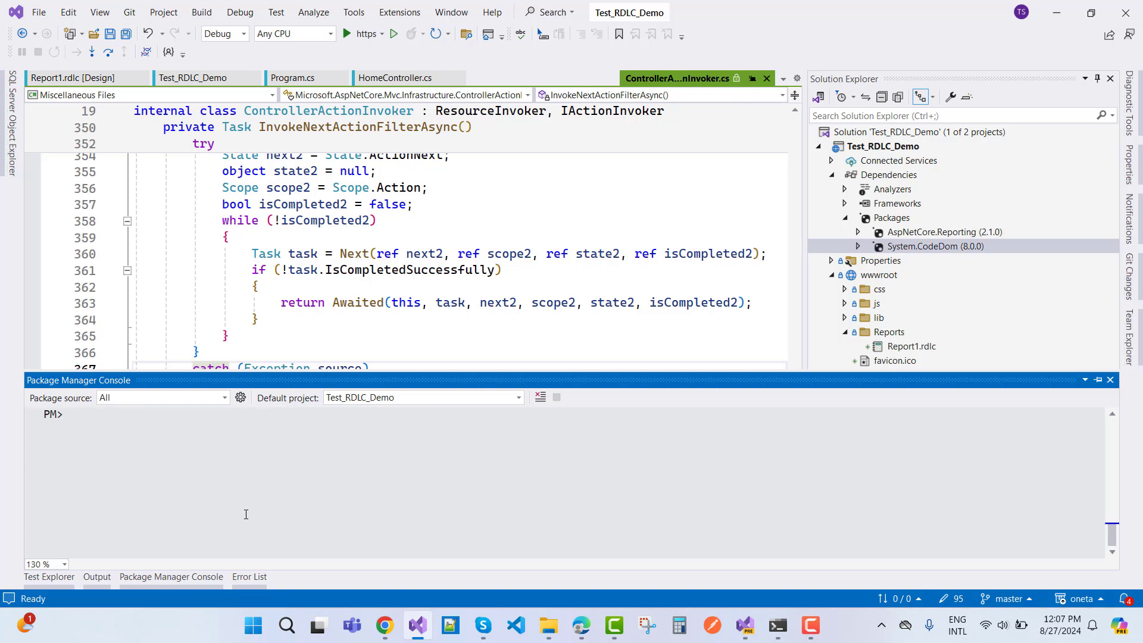
{"action": "type", "text": "Install-Package System.Security.Permissions"}
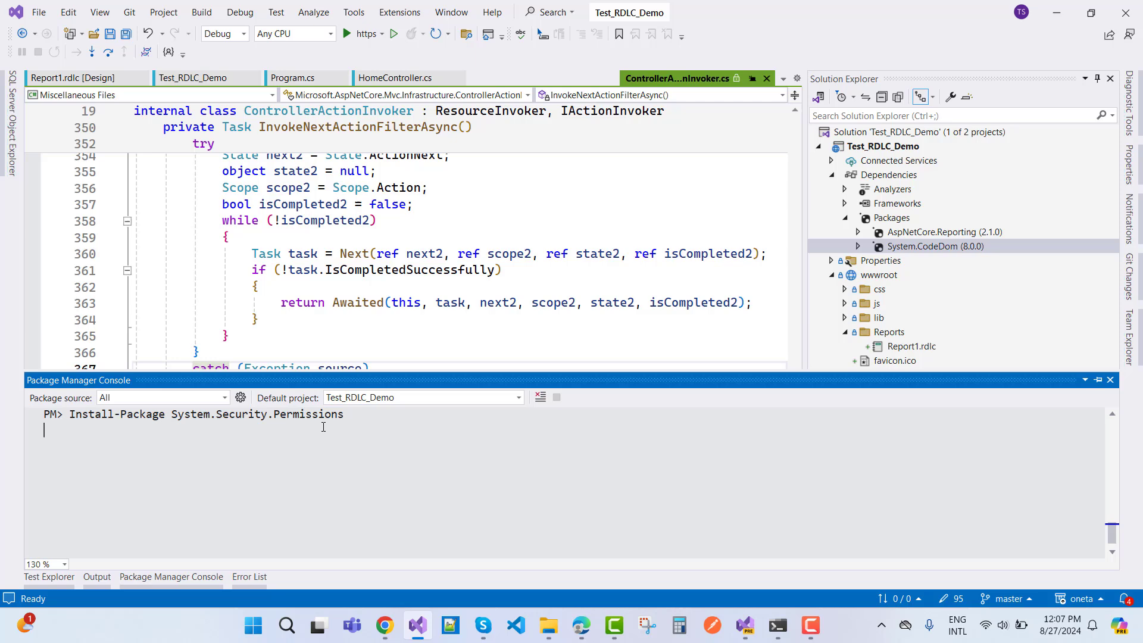
{"action": "key", "text": "Return"}
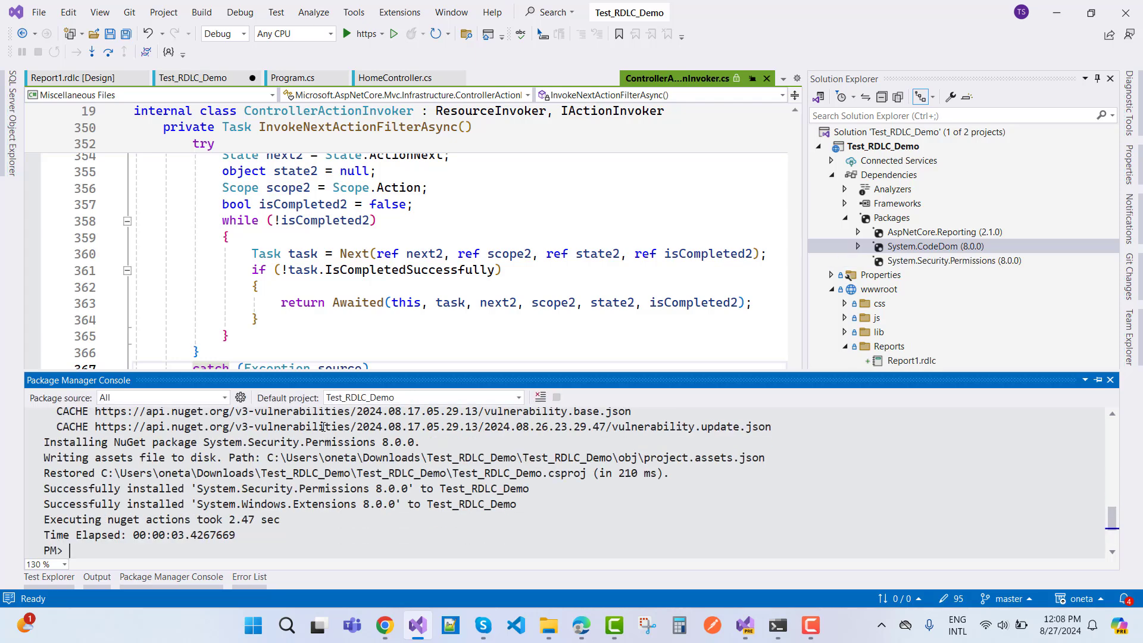
{"action": "left_click", "coordinate": [127, 34]}
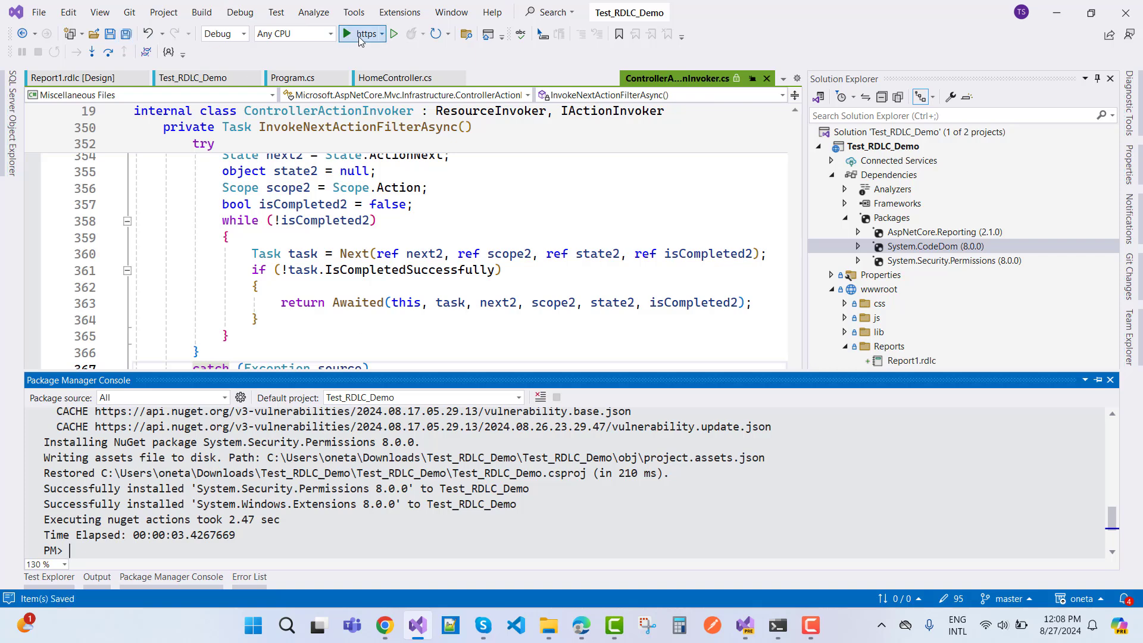
Debug again and step from line 24 past LocalReport creation to the Execute line 33.
{"action": "left_click", "coordinate": [358, 34]}
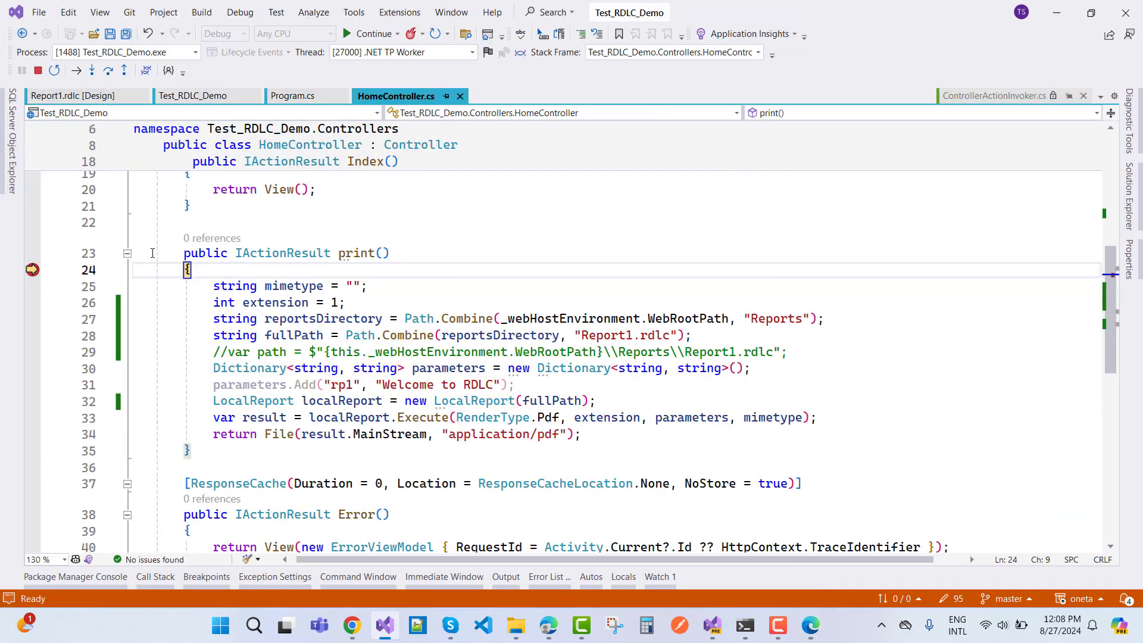
{"action": "left_click", "coordinate": [109, 74]}
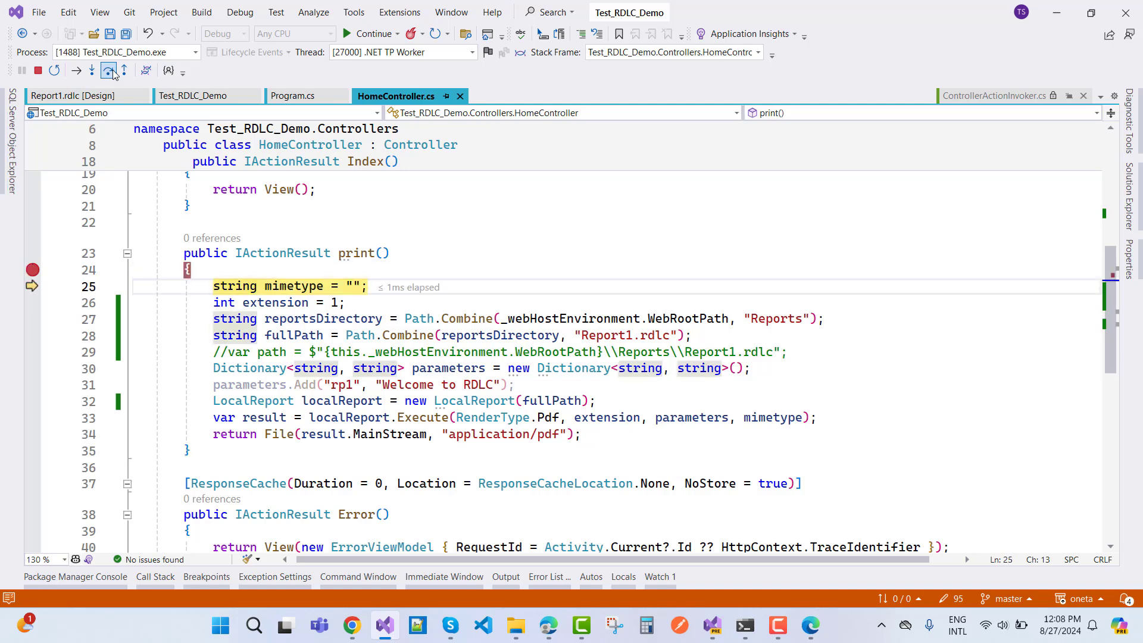
{"action": "left_click", "coordinate": [110, 71]}
{"action": "left_click", "coordinate": [110, 71]}
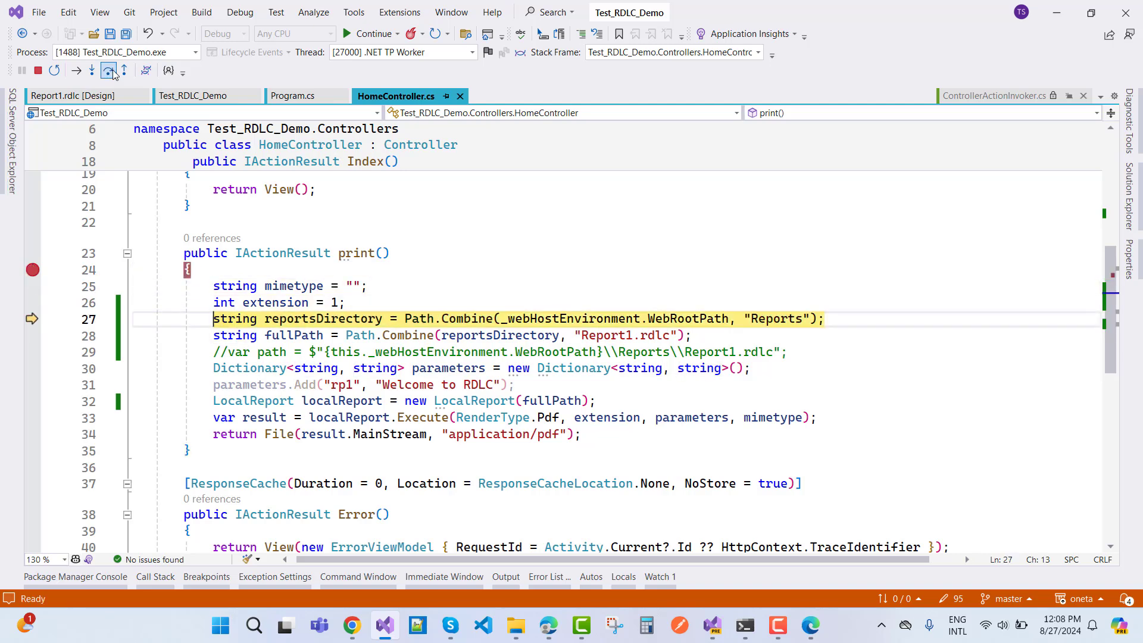
{"action": "left_click", "coordinate": [110, 72]}
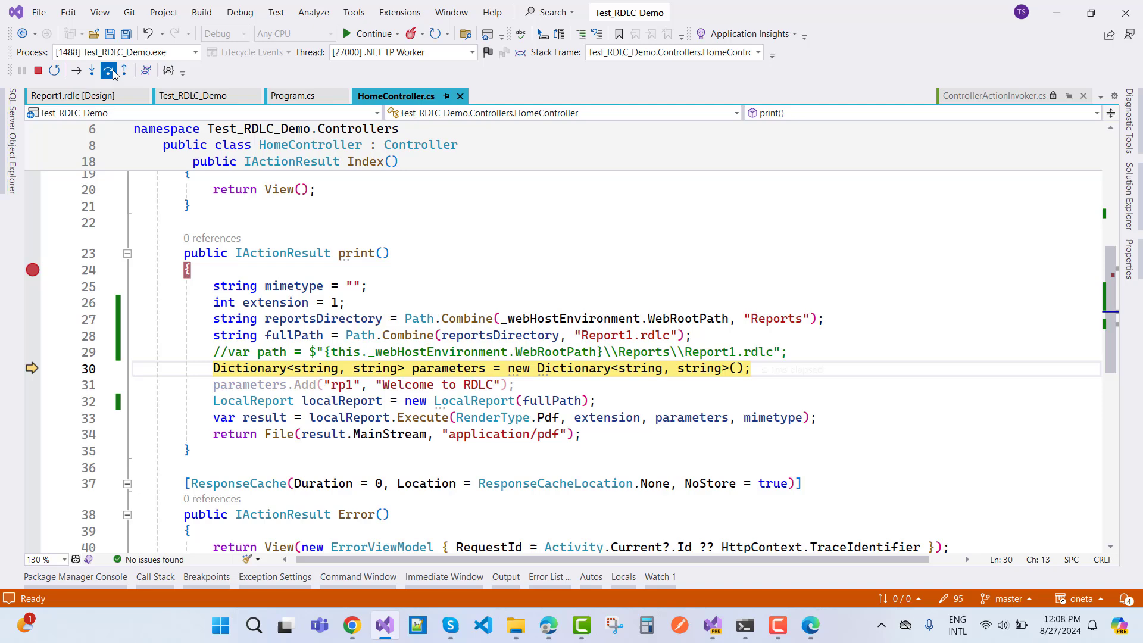
{"action": "left_click", "coordinate": [110, 71]}
{"action": "left_click", "coordinate": [110, 71]}
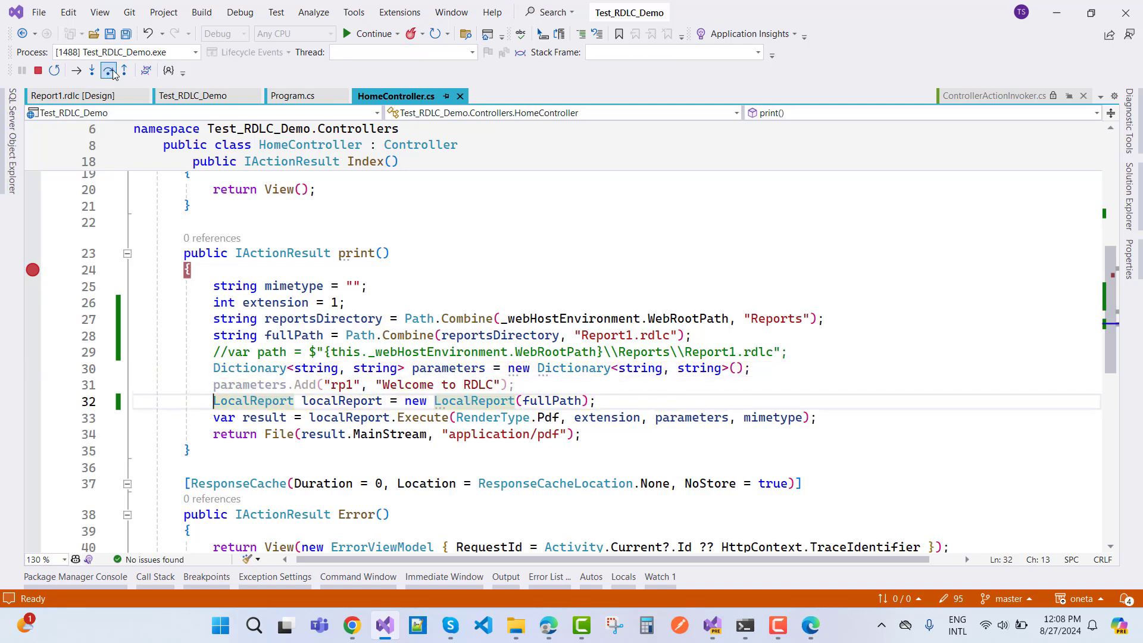
{"action": "left_click", "coordinate": [110, 71]}
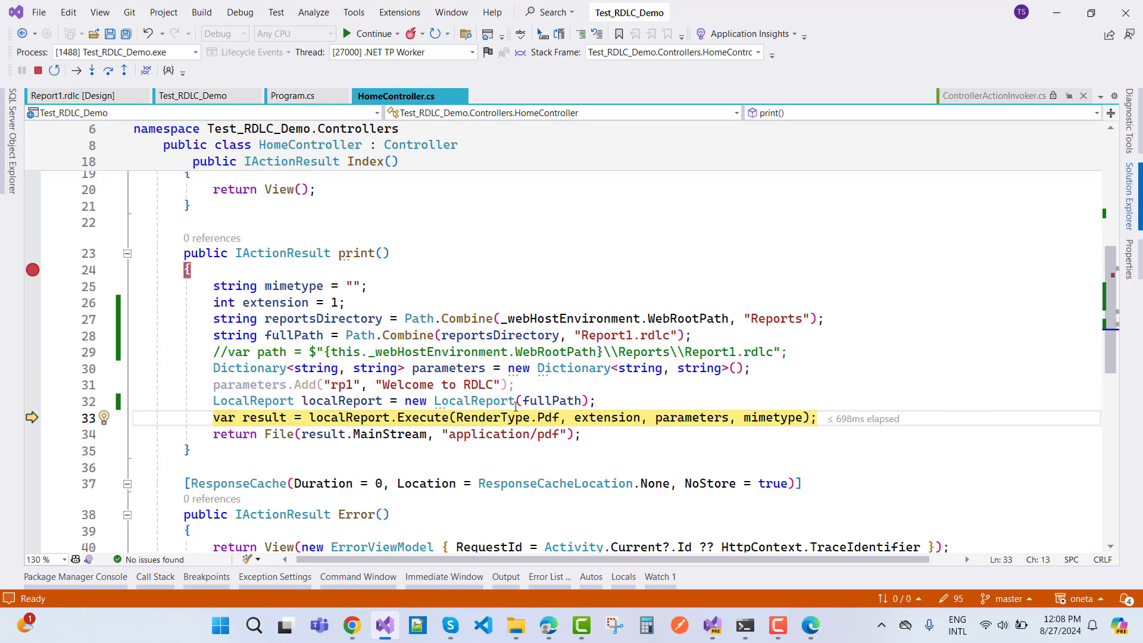
Check Report1.rdlc's Build Action (Content) and Copy if newer setting, then stop debugging.
{"action": "left_click", "coordinate": [1136, 193]}
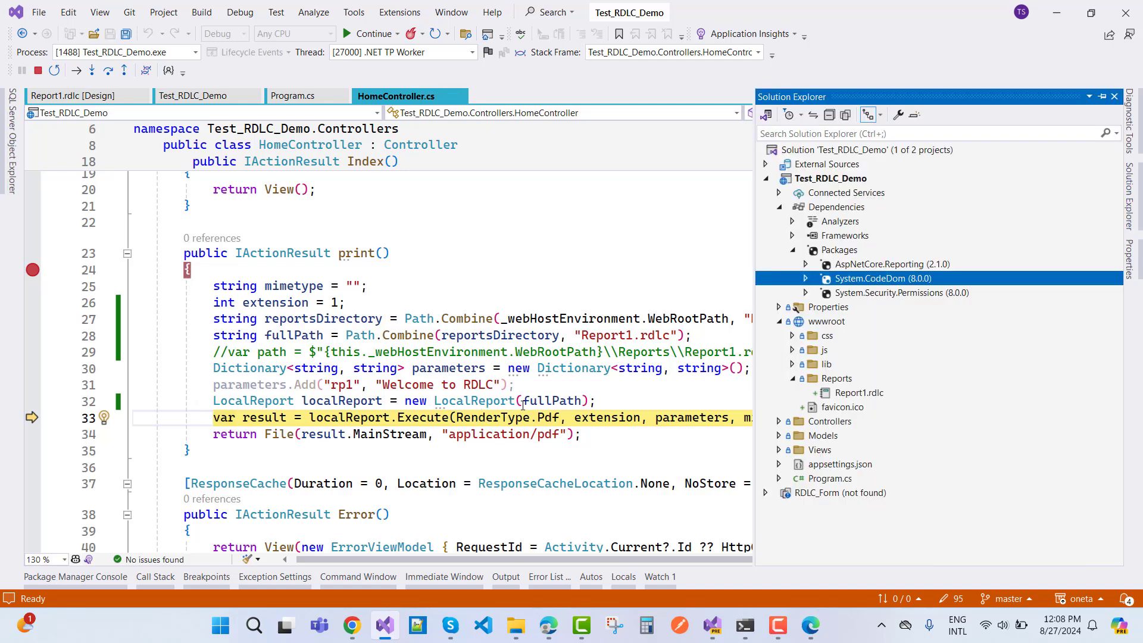
{"action": "left_click", "coordinate": [857, 394]}
{"action": "right_click", "coordinate": [858, 394]}
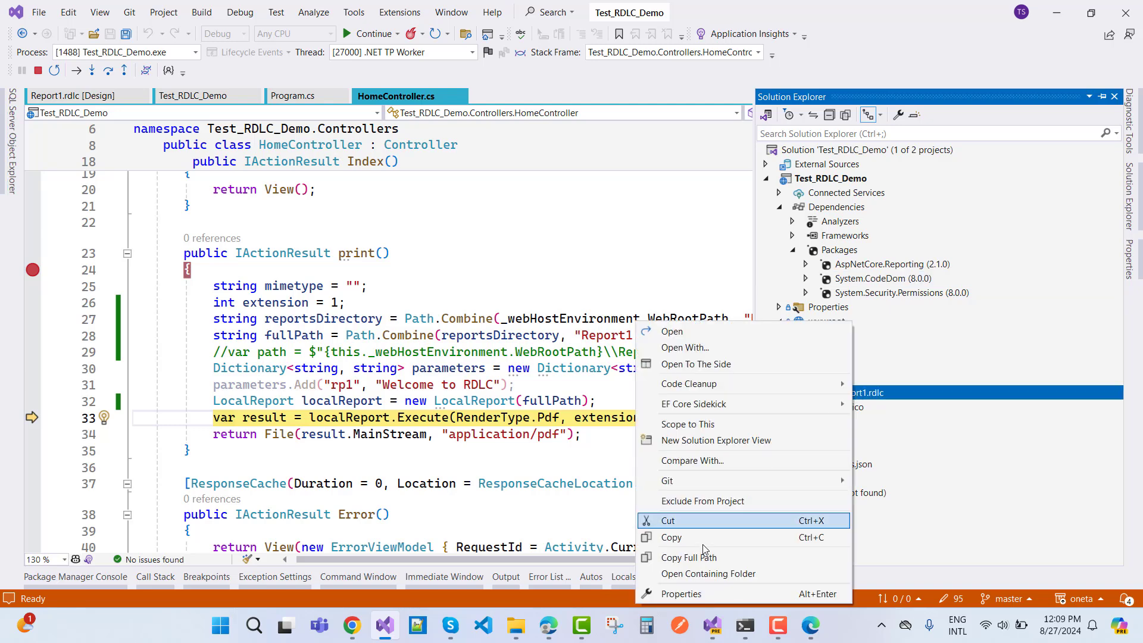
{"action": "left_click", "coordinate": [681, 594]}
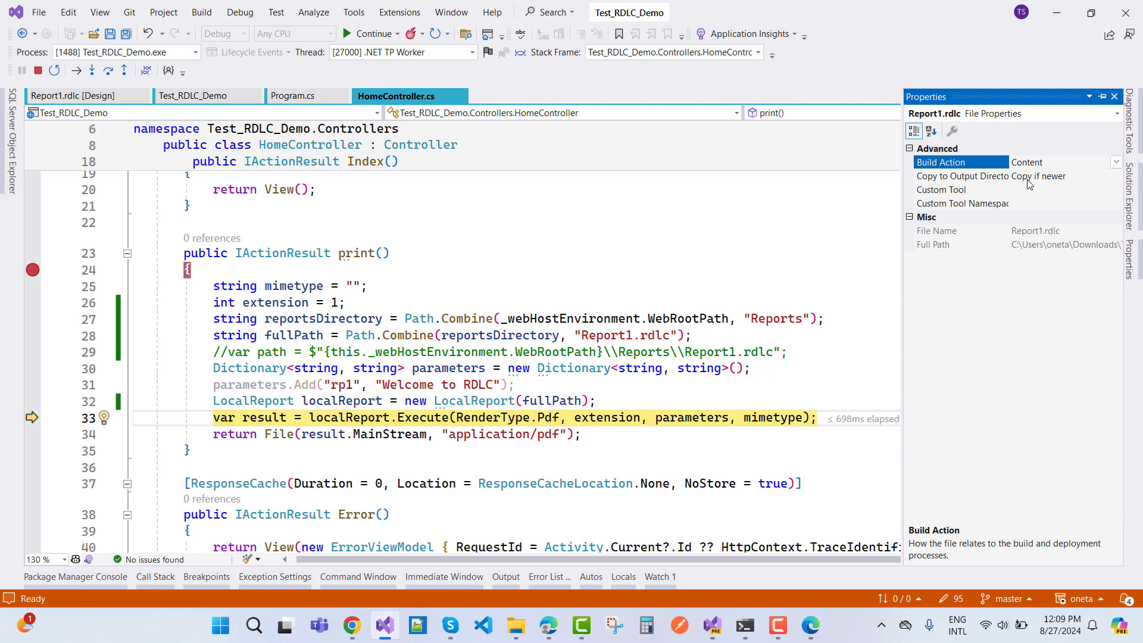
{"action": "left_click", "coordinate": [781, 255]}
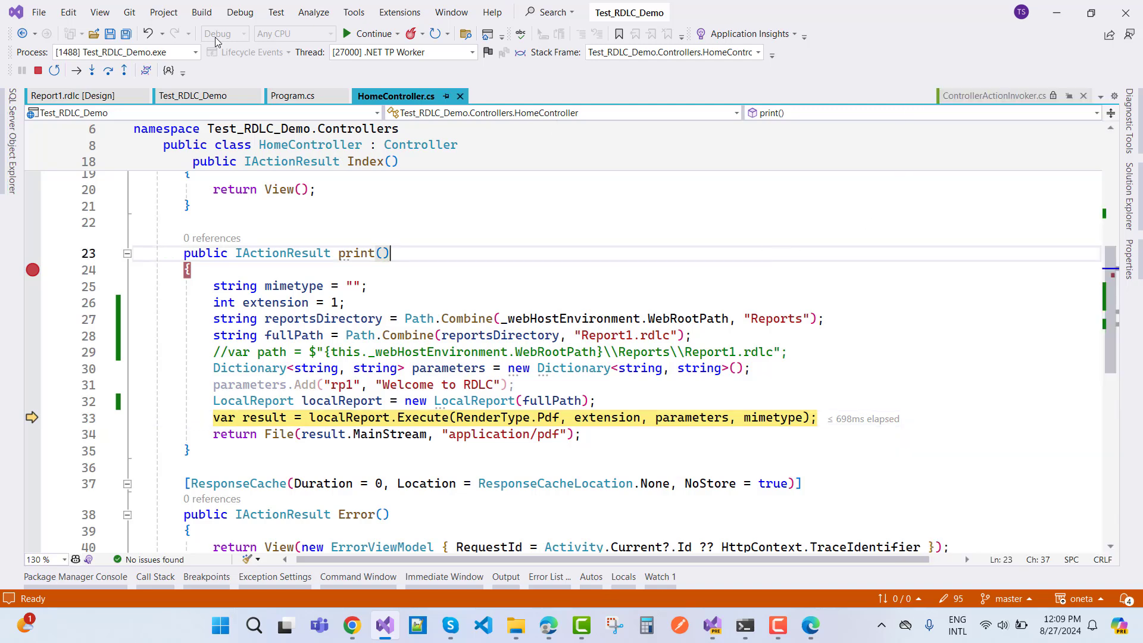
{"action": "left_click", "coordinate": [37, 71]}
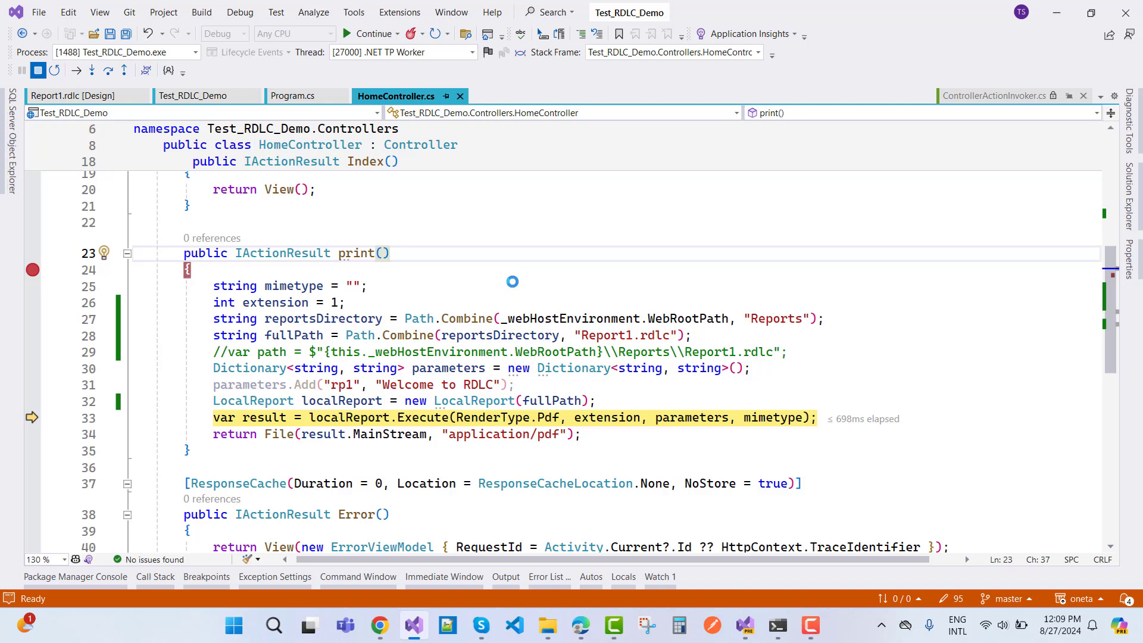